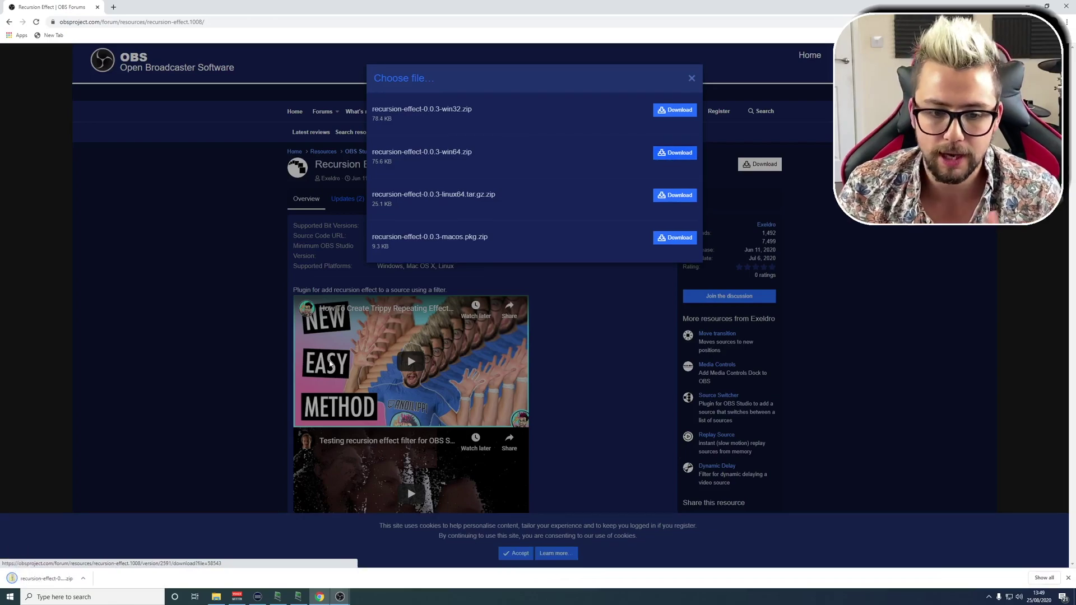
Open the downloaded recursion-effect win64 archive and copy its data and obs-plugins folders.
left_click(60, 578)
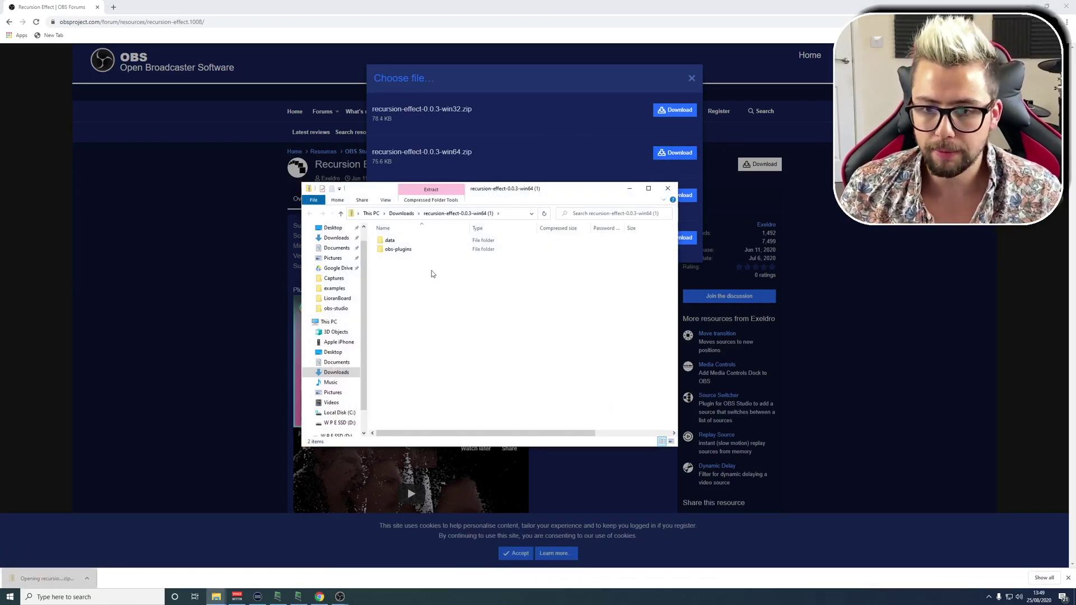
left_click_drag(423, 273, 387, 239)
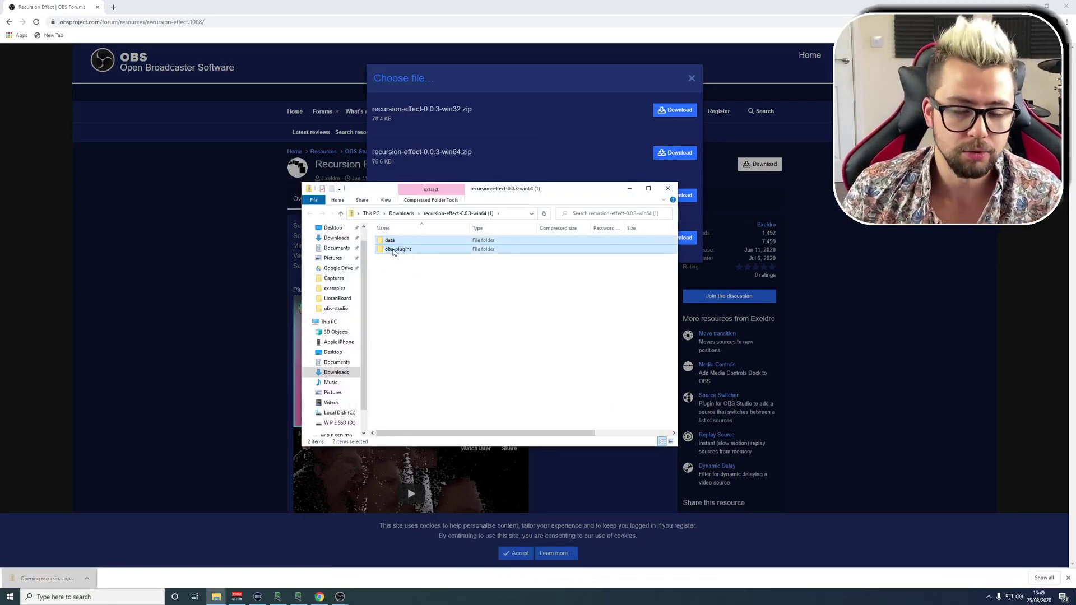
right_click(395, 250)
left_click(415, 286)
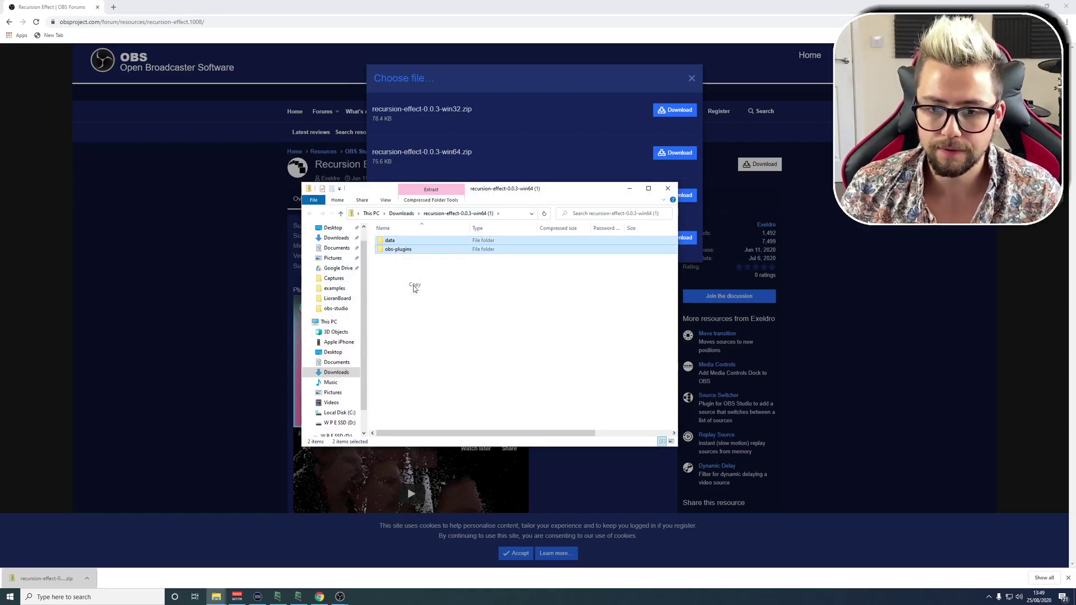
Try to paste the copied folders into C:\Program Files\obs-studio, cancel replacing the existing files, and close the folder window.
left_click(339, 413)
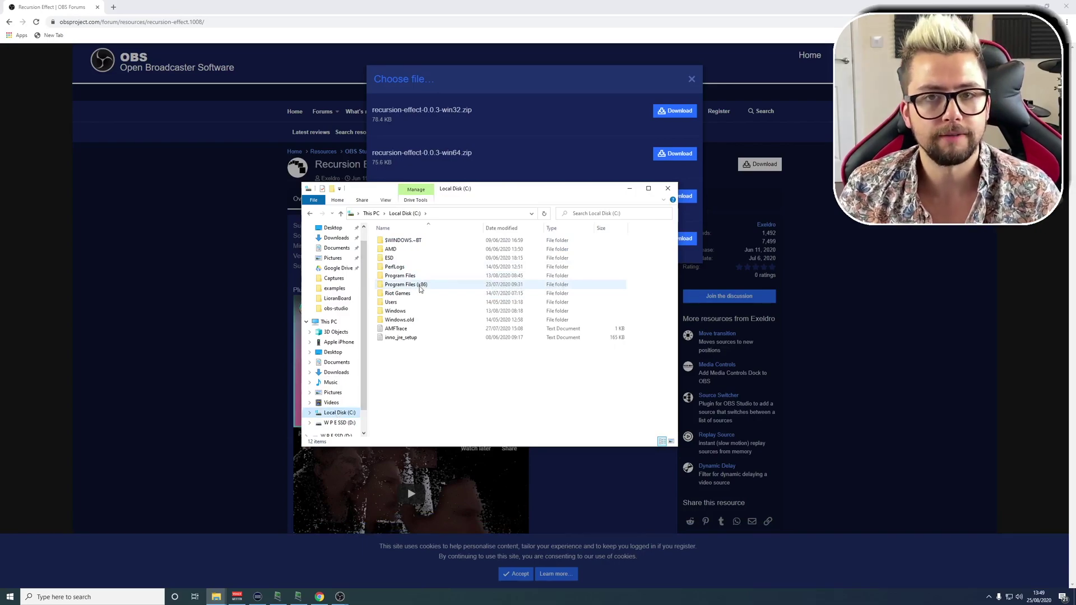
double_click(400, 276)
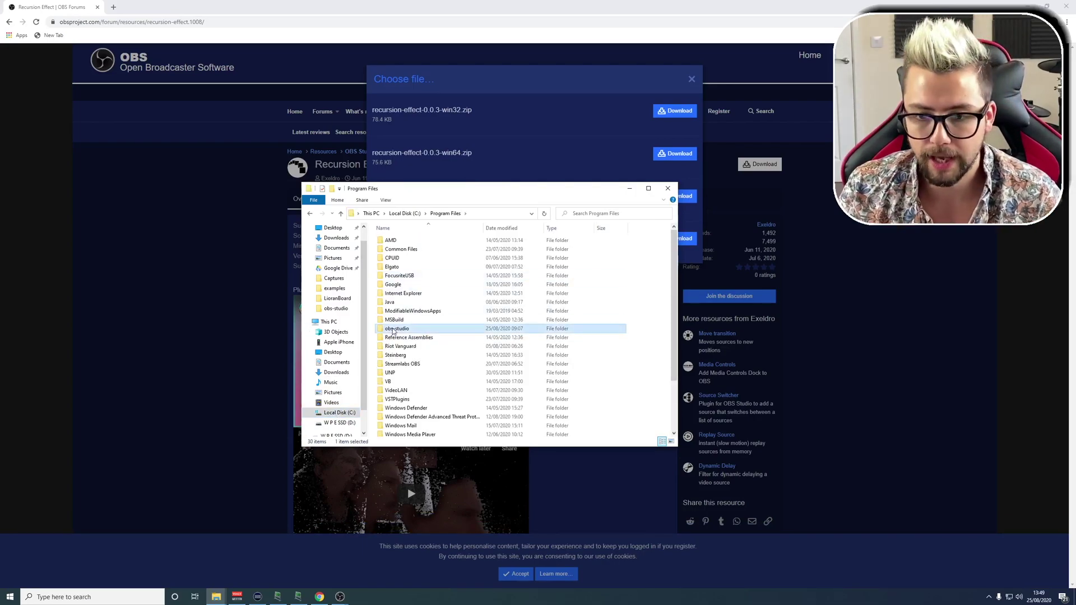
double_click(392, 329)
right_click(416, 383)
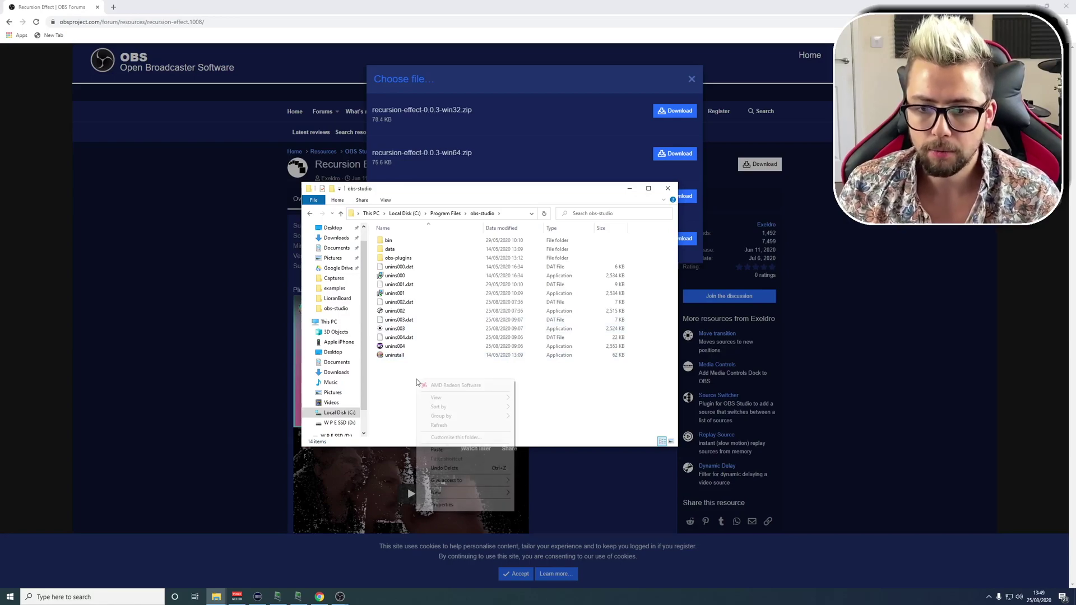
left_click(437, 450)
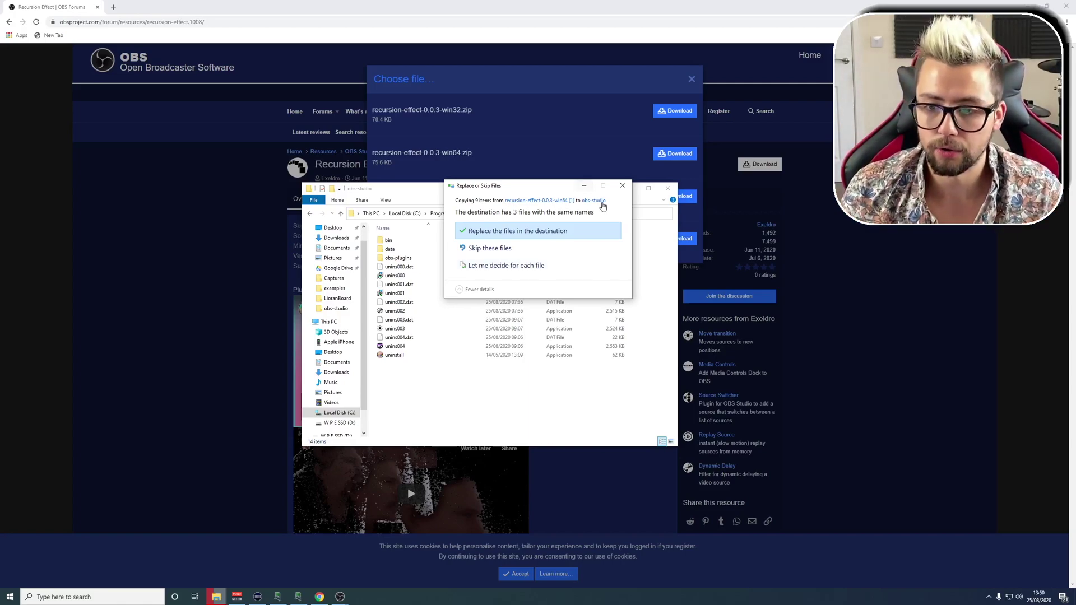
left_click(622, 187)
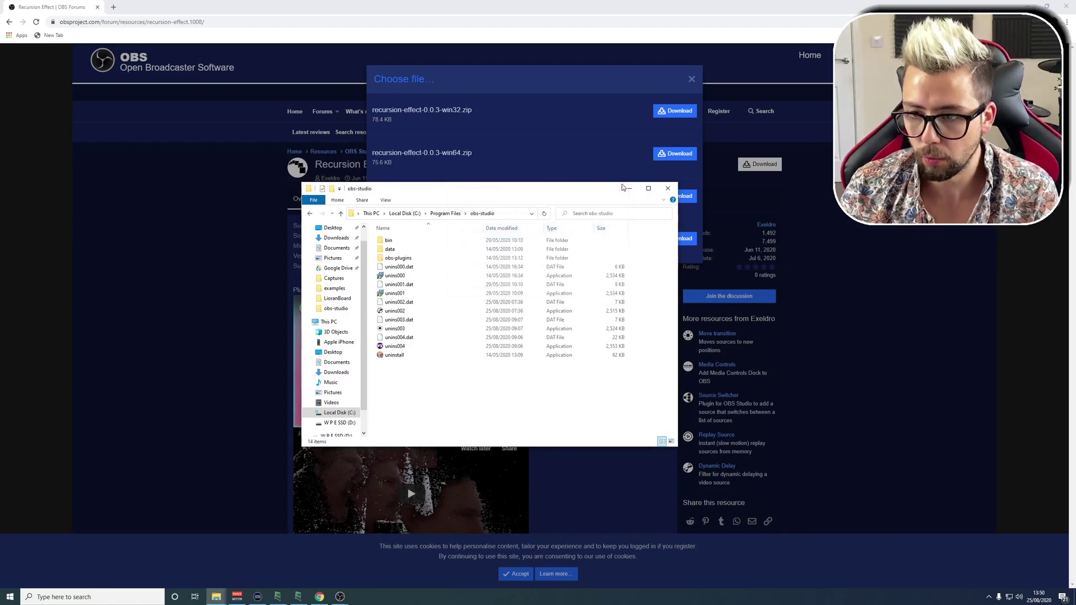
left_click(666, 188)
Switch to OBS and add a Recursion Effect filter to the Video Capture Device source.
mouse_move(340, 599)
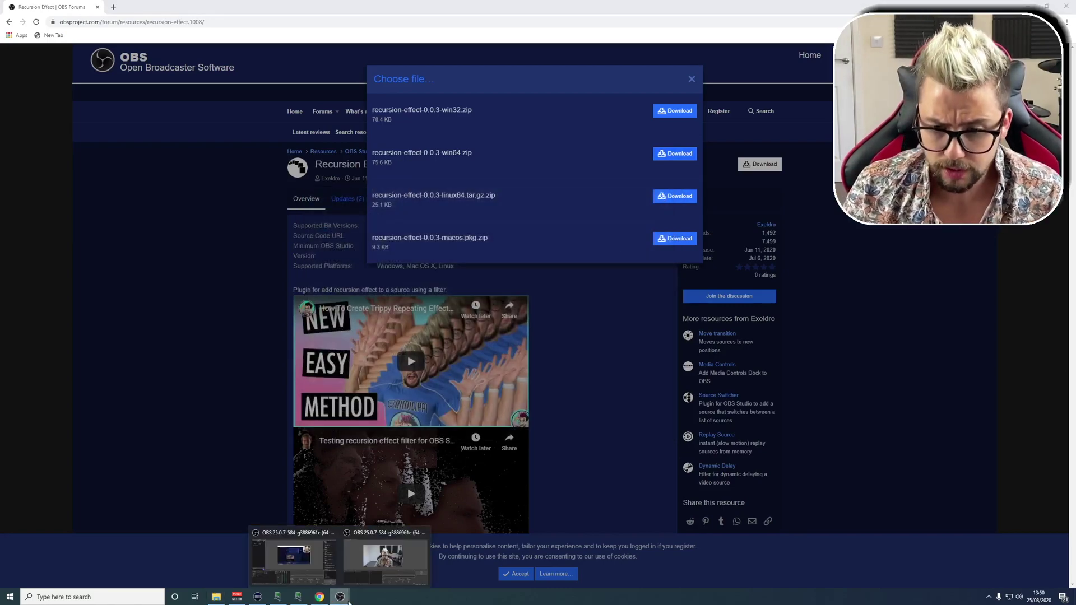
left_click(361, 564)
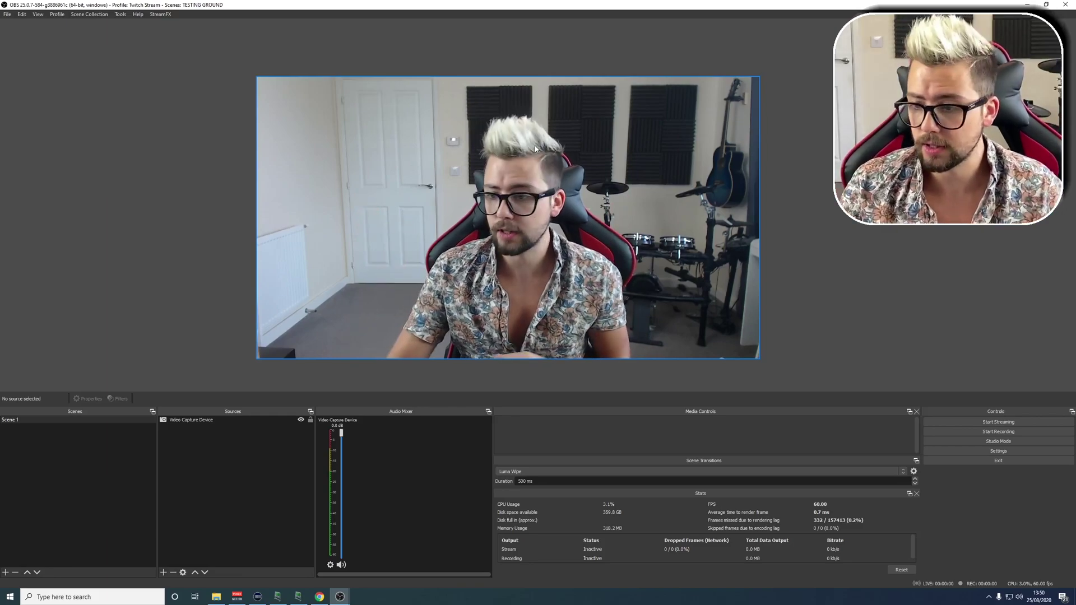
left_click(199, 420)
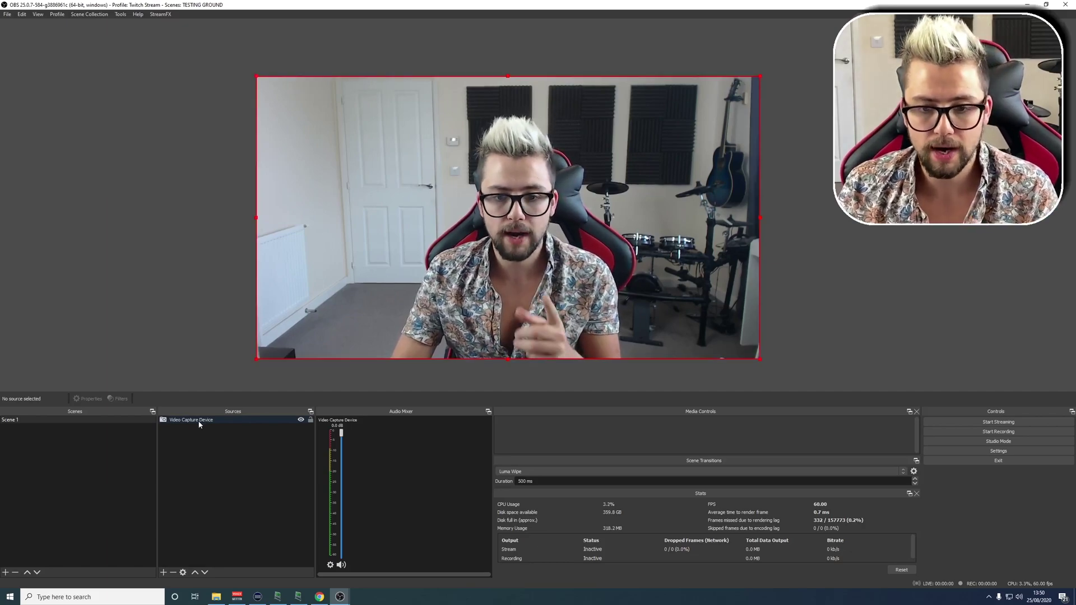
right_click(199, 420)
left_click(214, 407)
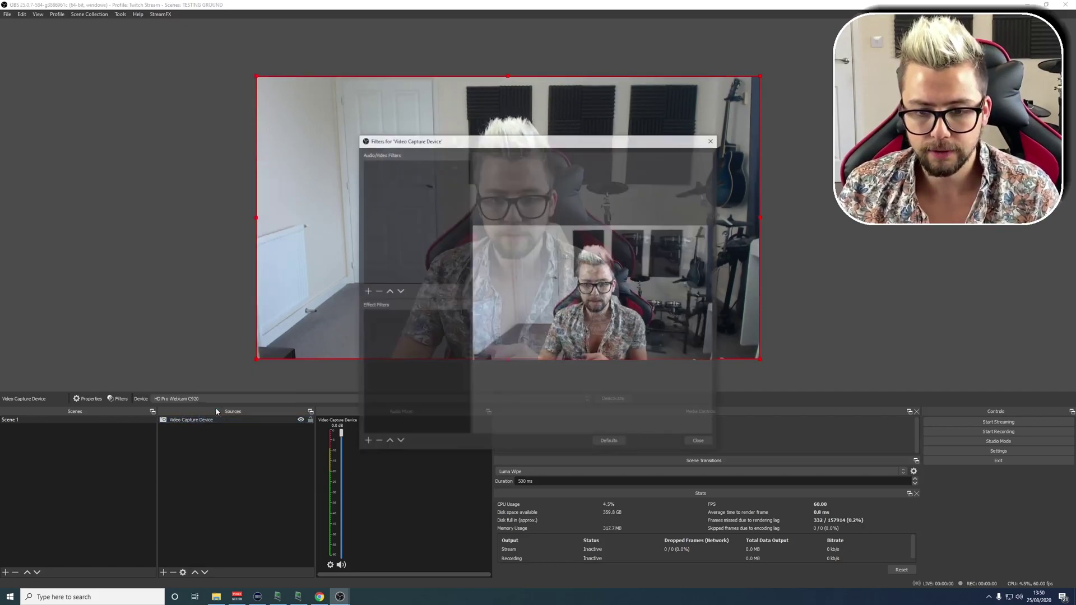
left_click(366, 442)
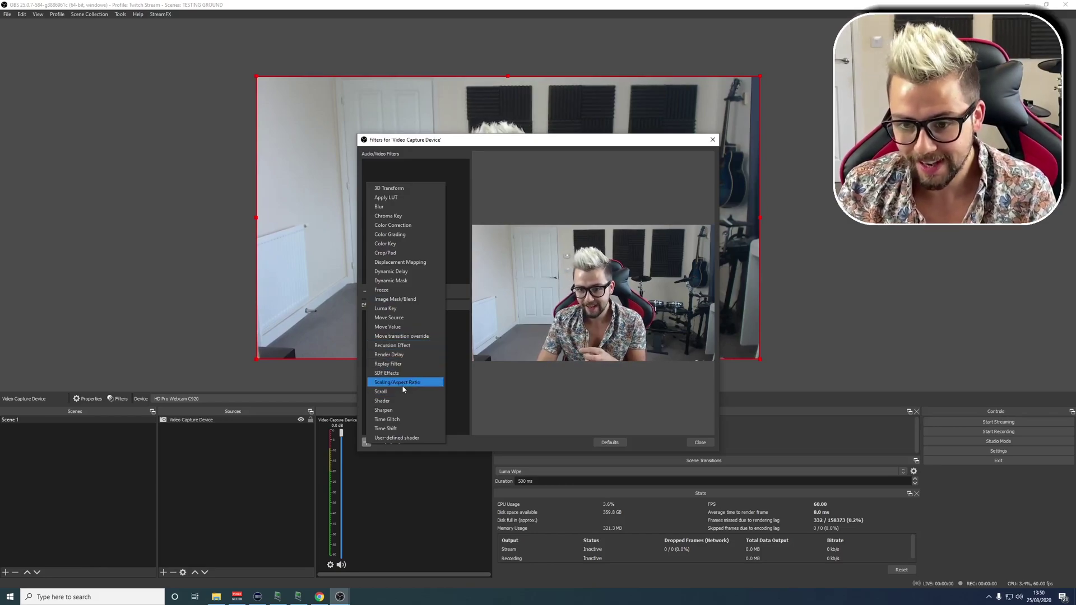
left_click(390, 346)
left_click(521, 311)
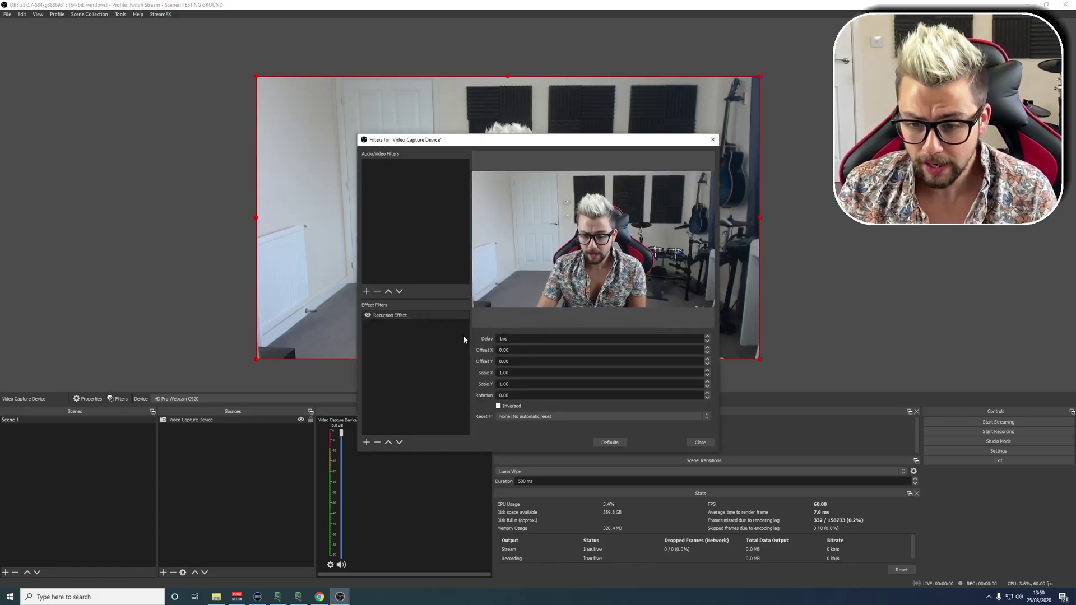
Set the Recursion Effect filter's delay to 50 ms.
double_click(502, 338)
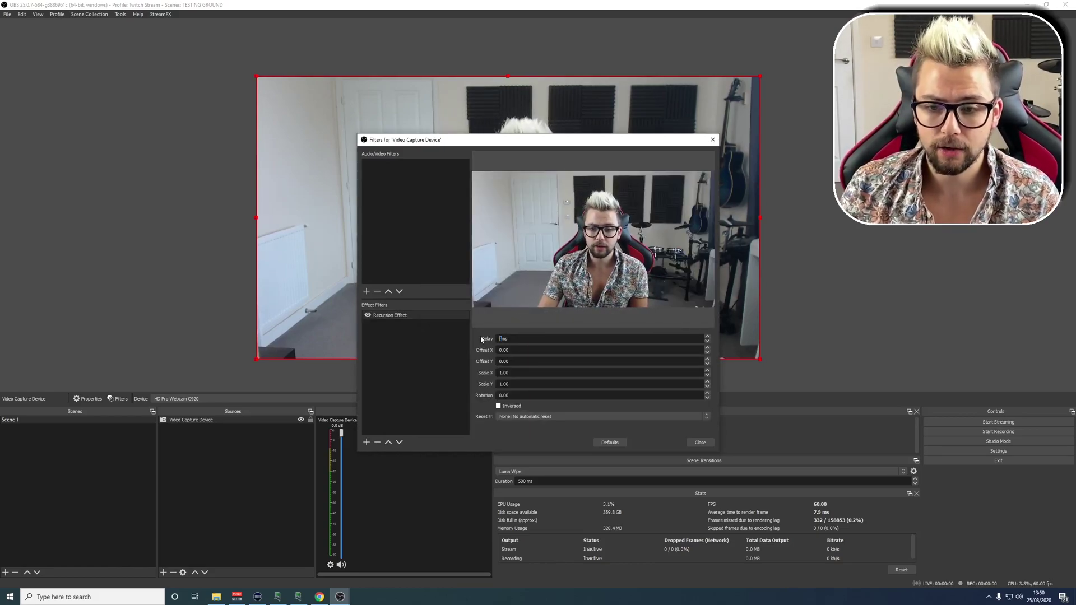
type("50")
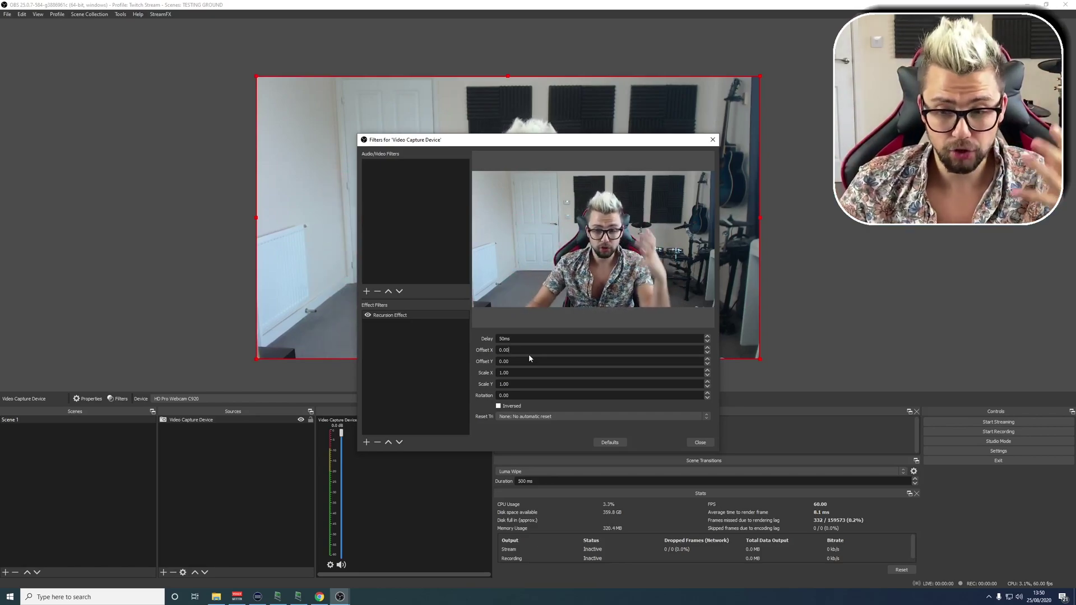
double_click(496, 374)
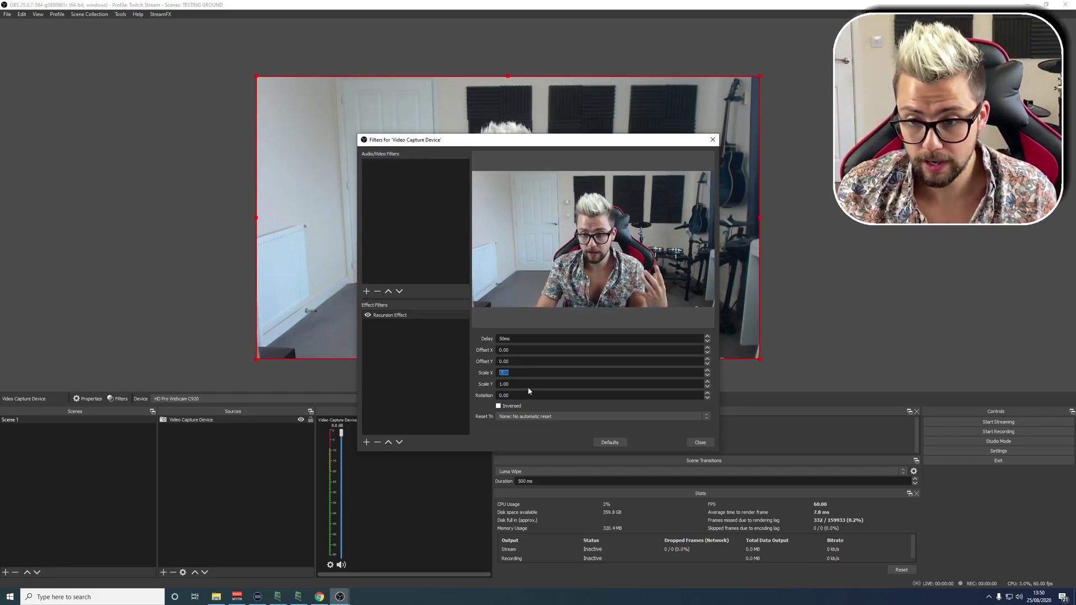
left_click(499, 406)
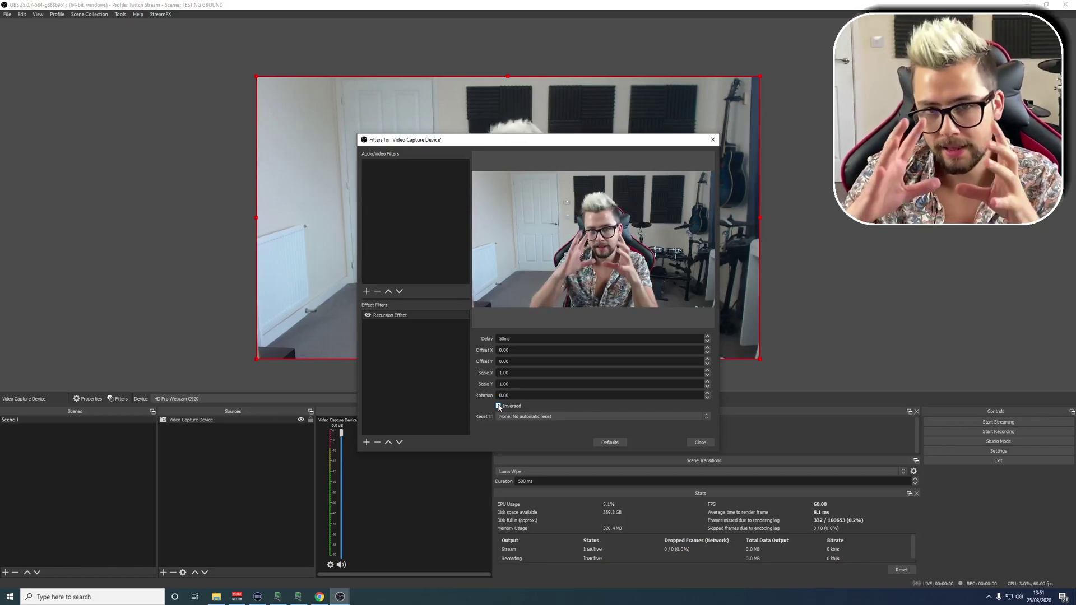
Add a Color Correction filter above the Recursion Effect and set its opacity to 90.
left_click(367, 442)
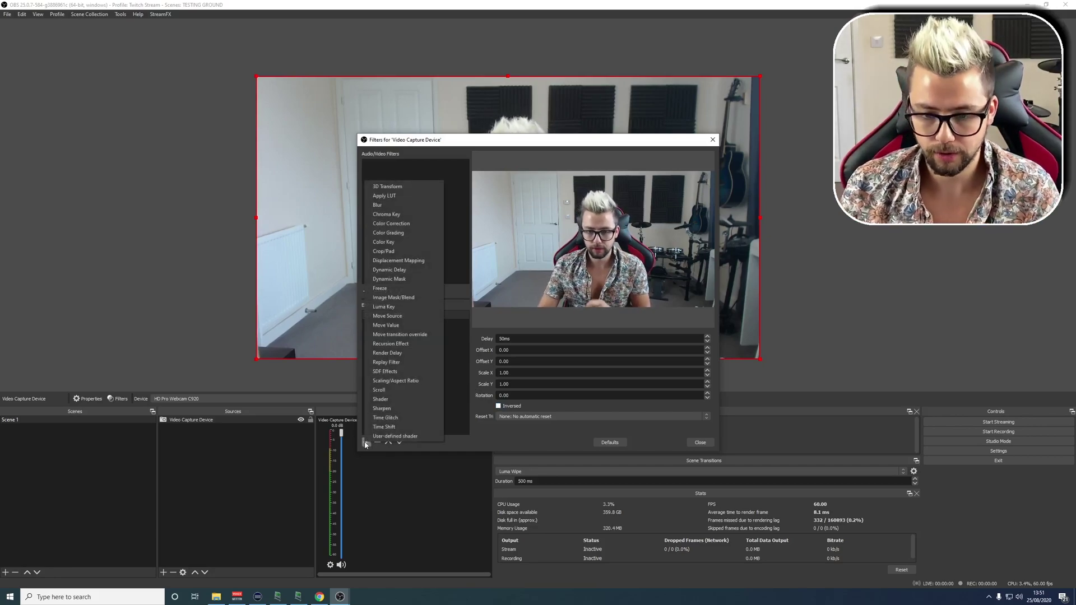
left_click(391, 224)
left_click(519, 312)
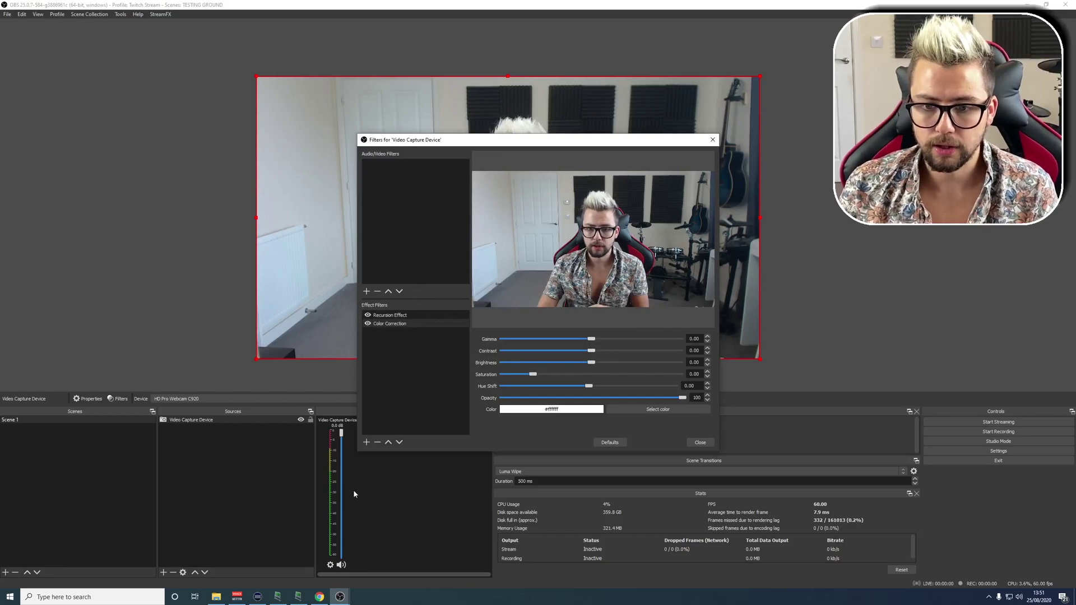
left_click(387, 443)
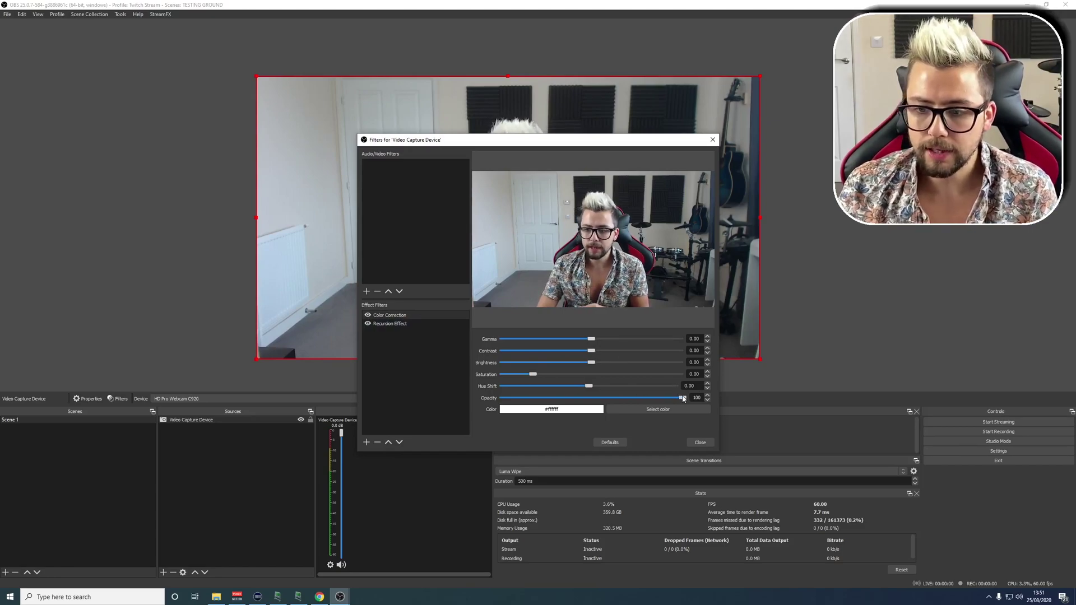
left_click_drag(683, 398, 664, 399)
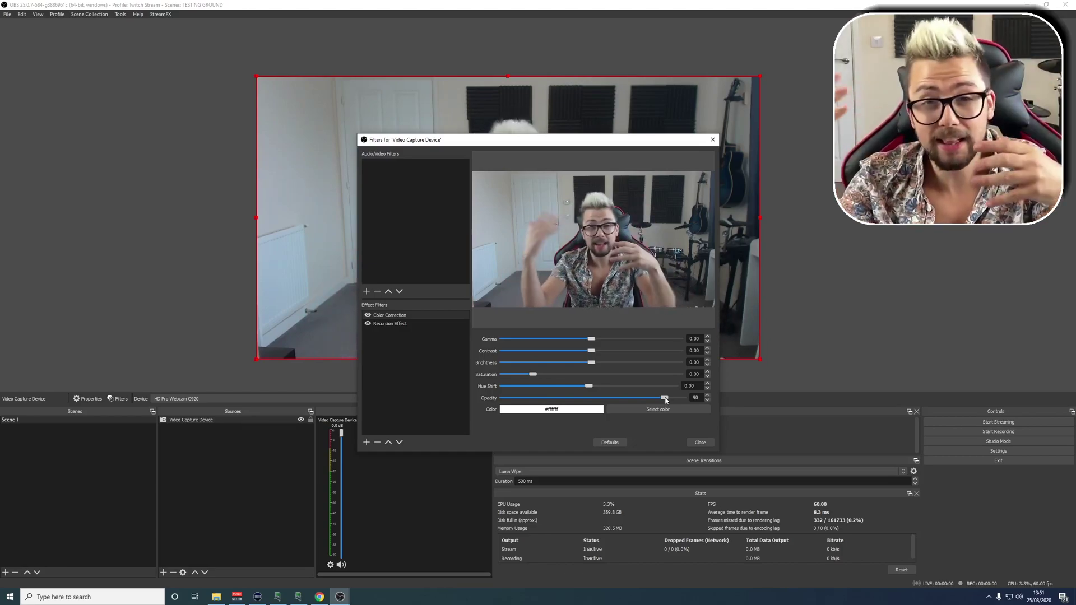
Enable the Inversed option on the Recursion Effect filter and set its delay to 100 ms.
left_click(427, 325)
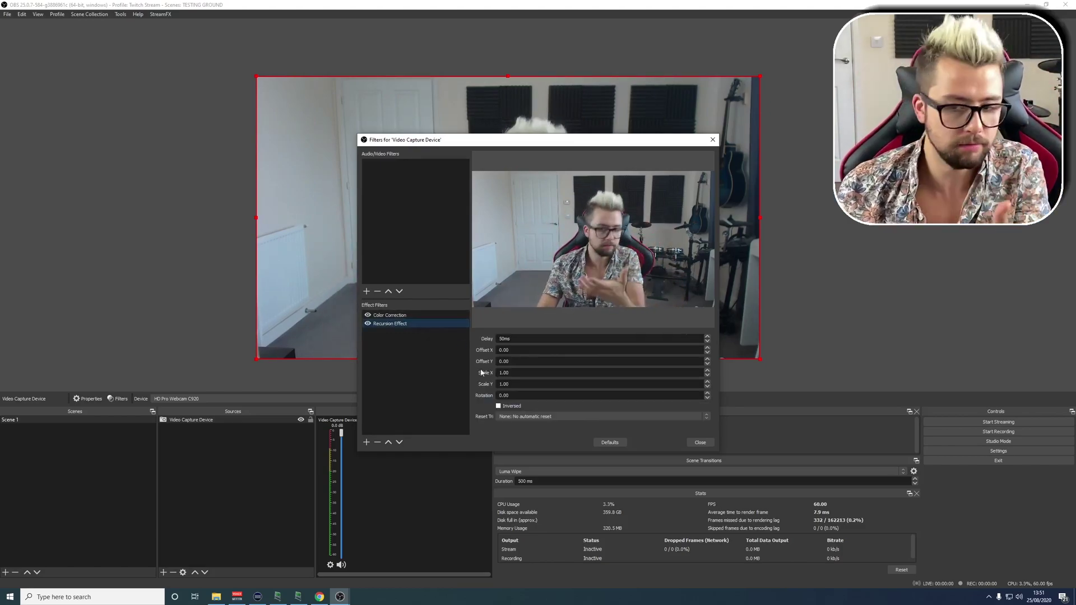
left_click(499, 406)
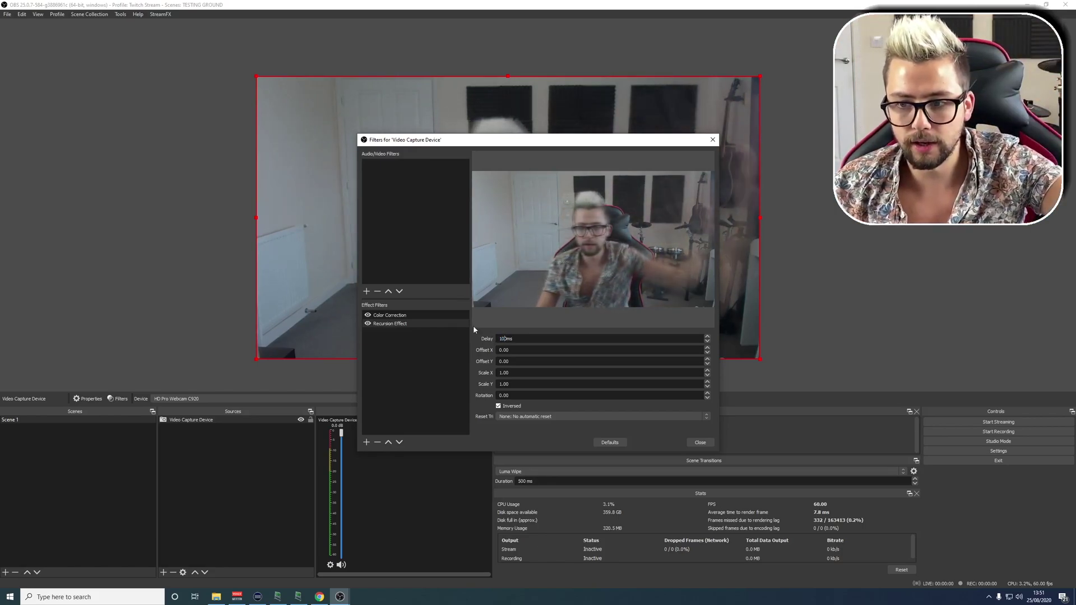
left_click_drag(566, 144, 244, 242)
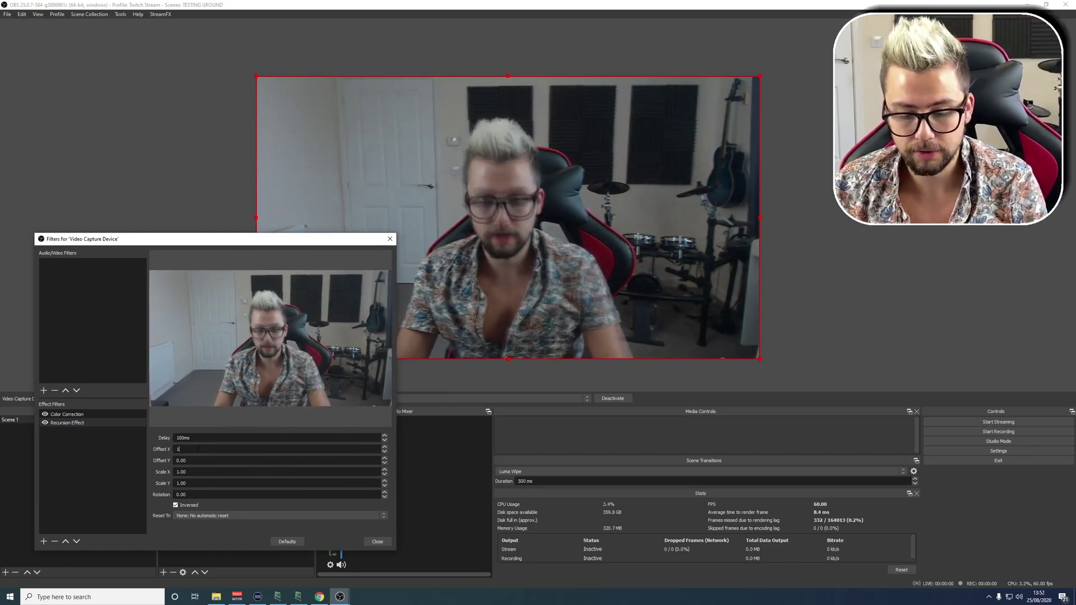
Try X offsets of 10 and 100 on the Recursion Effect and reset the offset to 0.
type("0")
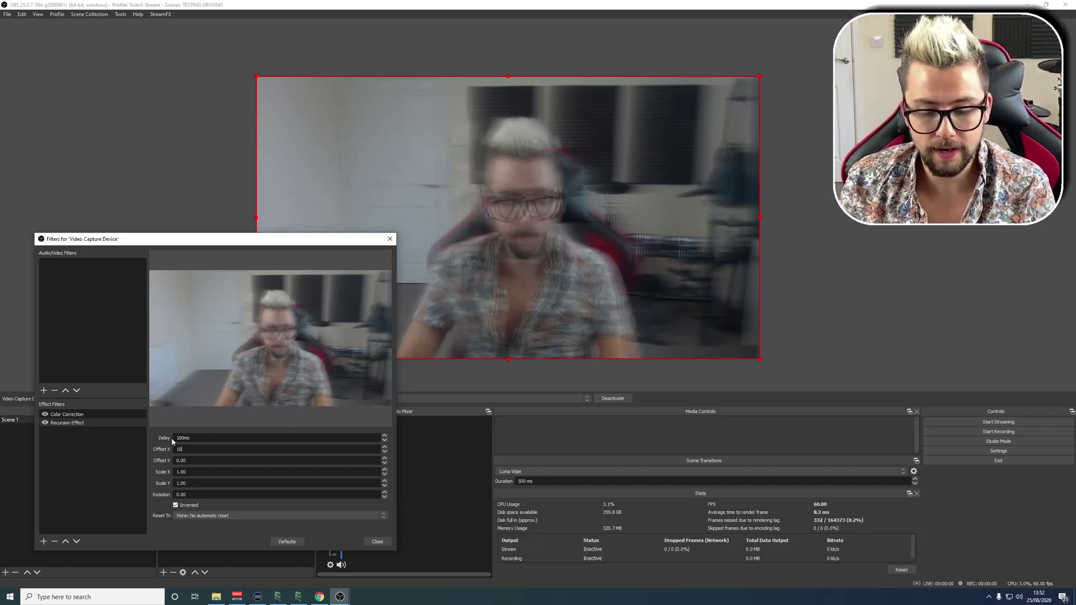
type("0")
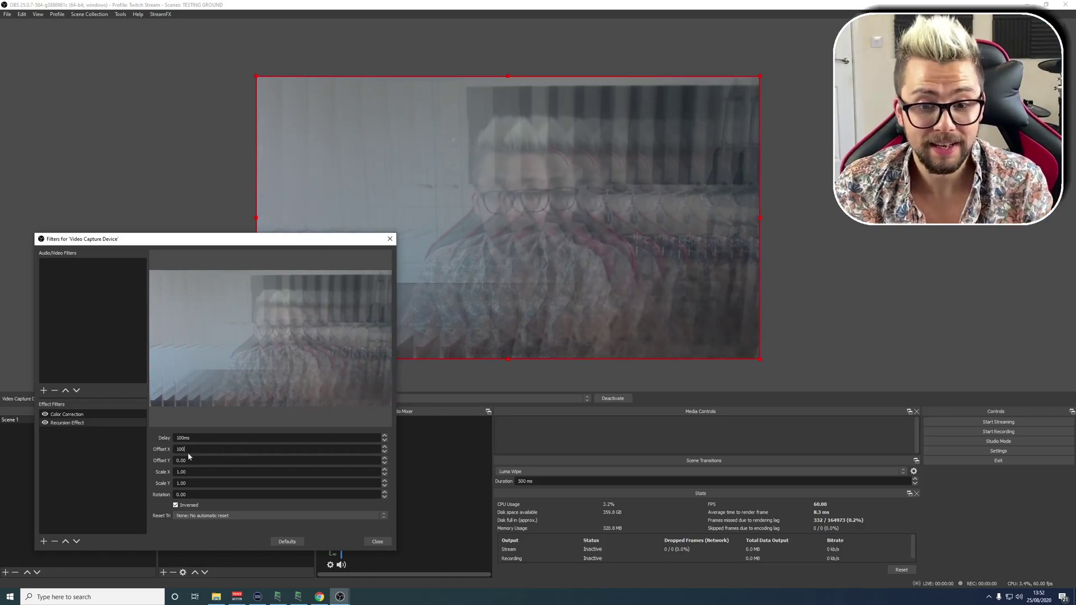
type("0.")
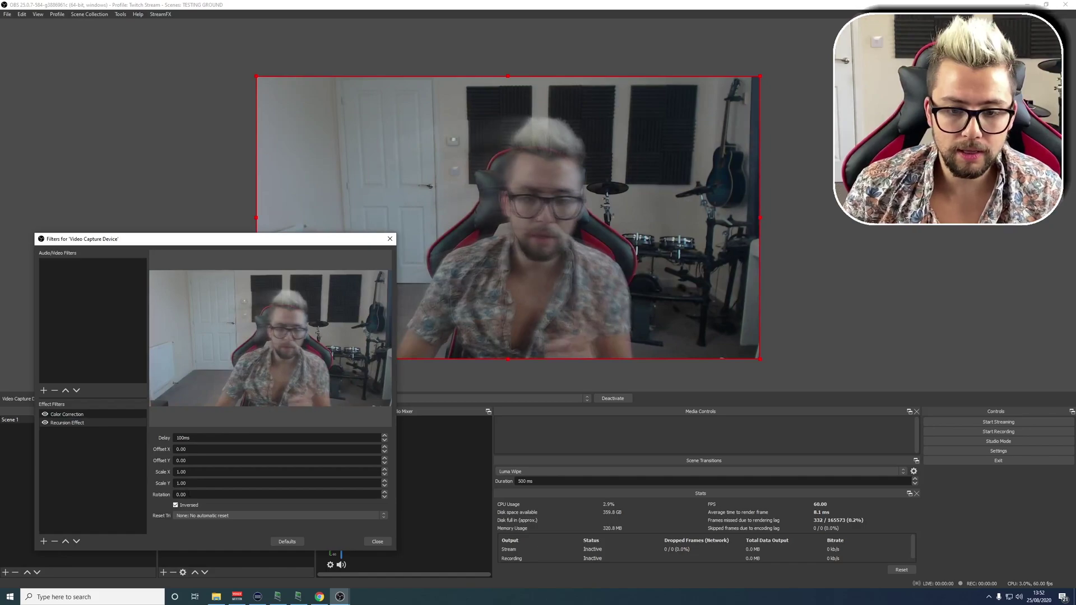
double_click(193, 494)
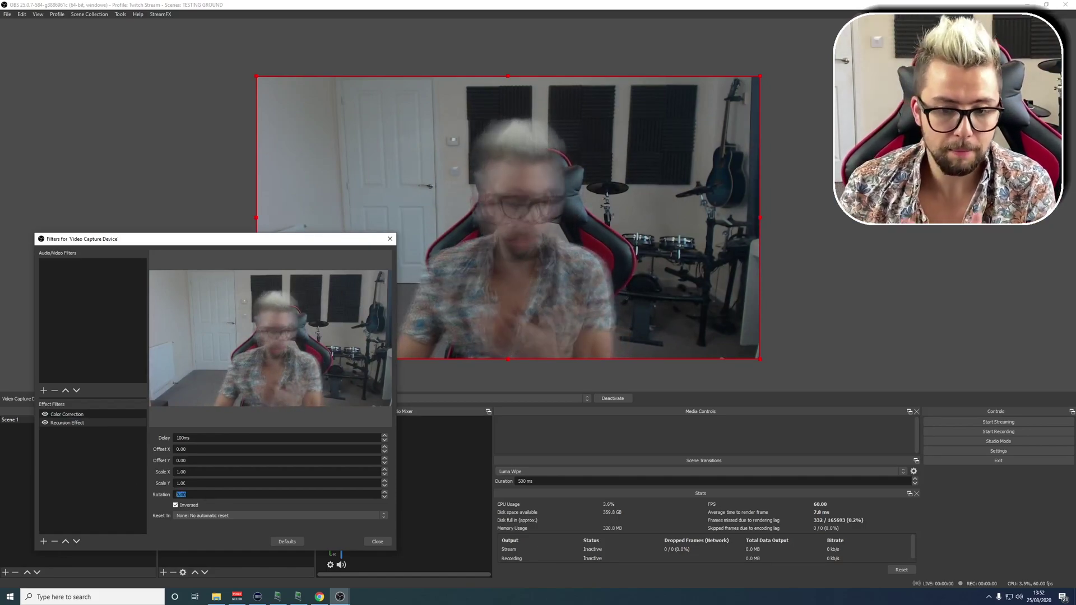
left_click_drag(255, 240, 339, 183)
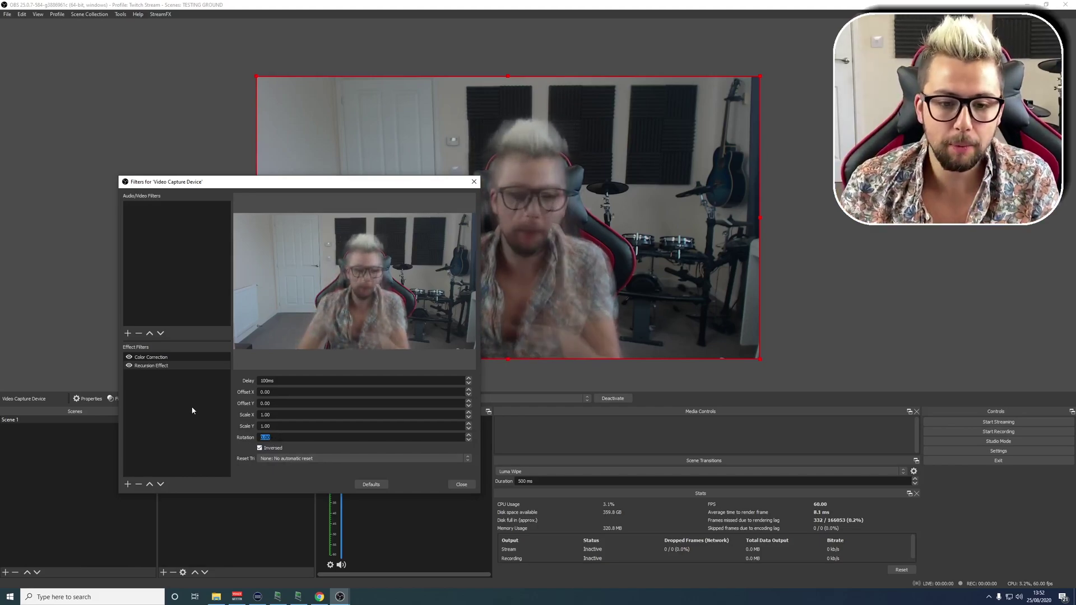
Try a Color Correction opacity of about 60 and restore it to 90.
left_click(168, 359)
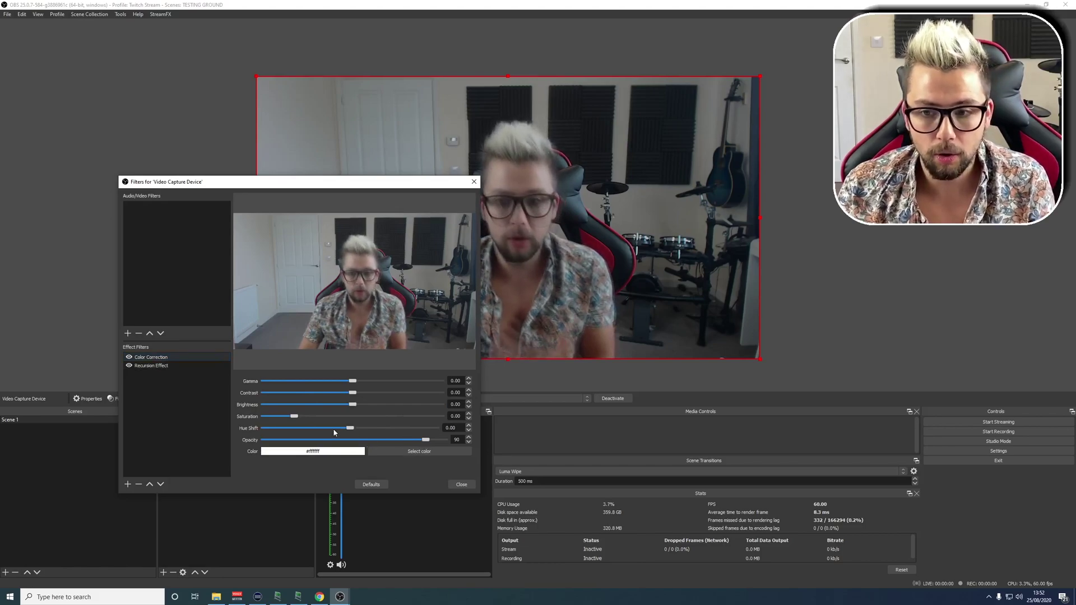
left_click_drag(426, 440, 369, 438)
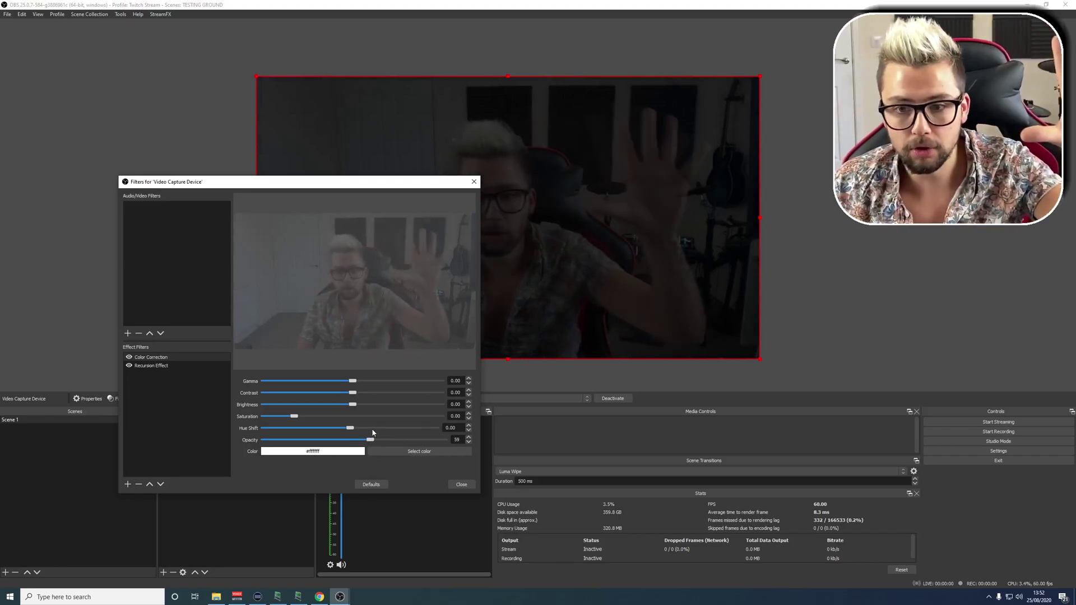
left_click_drag(375, 439, 426, 441)
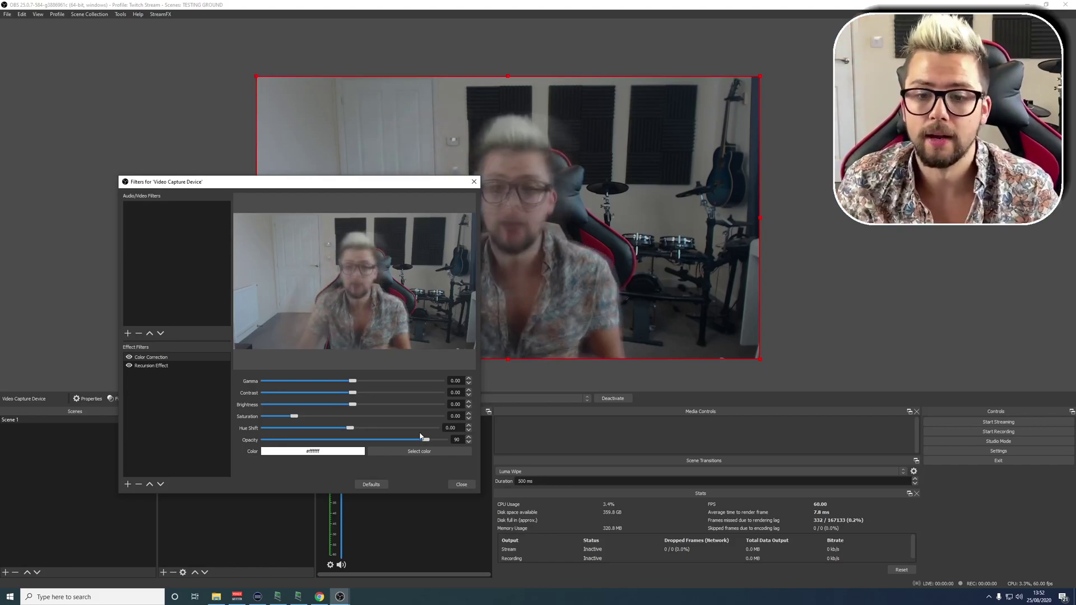
Close the filters, assign Ctrl+Num 2 to enable and Ctrl+Num 3 to disable the webcam's Recursion Effect in the hotkey settings, and test the enable hotkey.
left_click(460, 485)
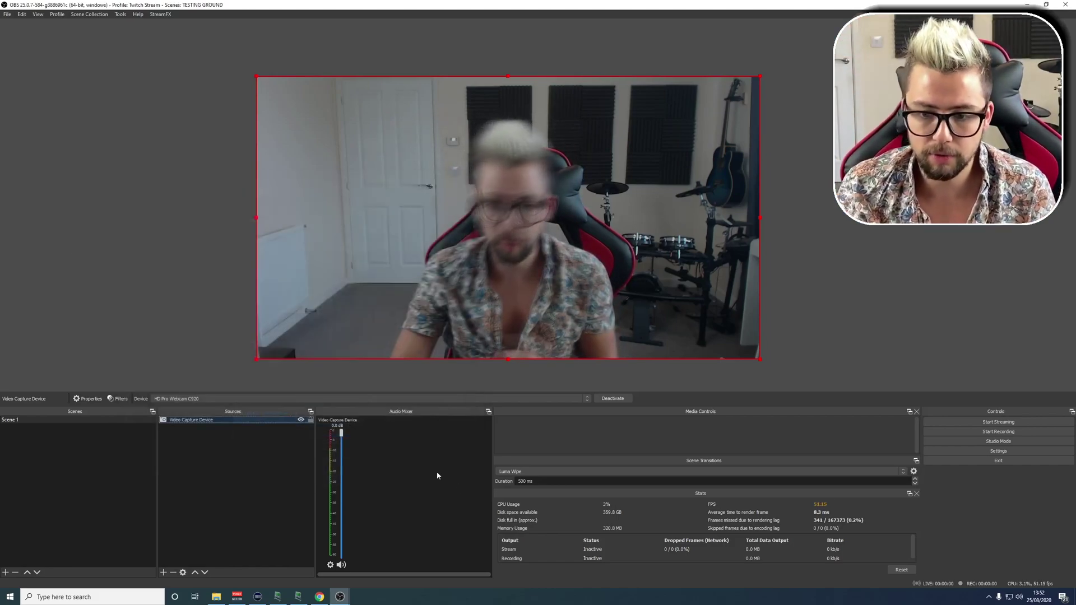
left_click(8, 14)
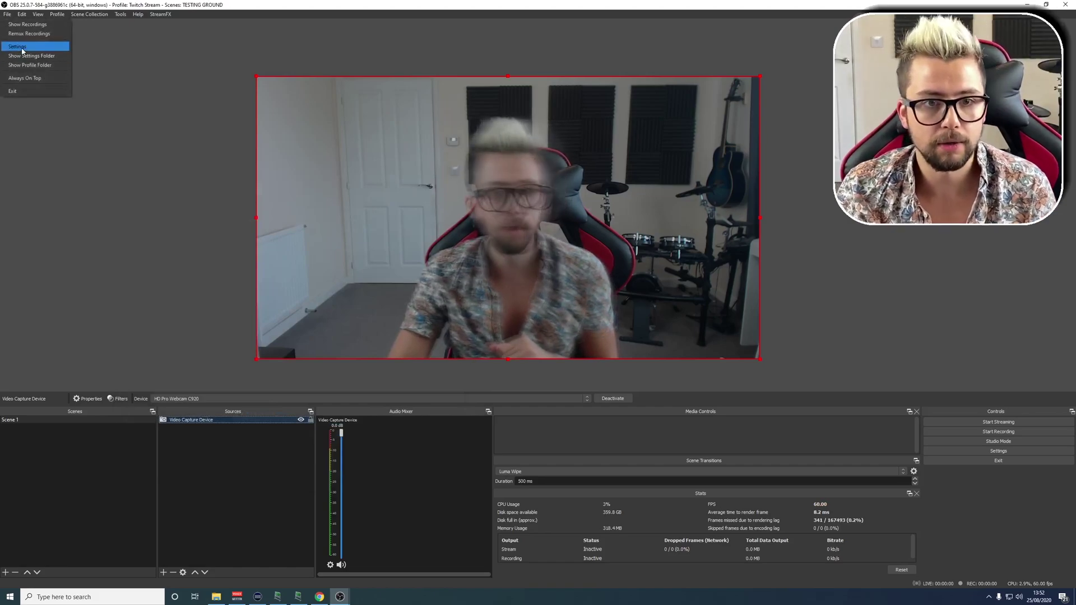
left_click(25, 49)
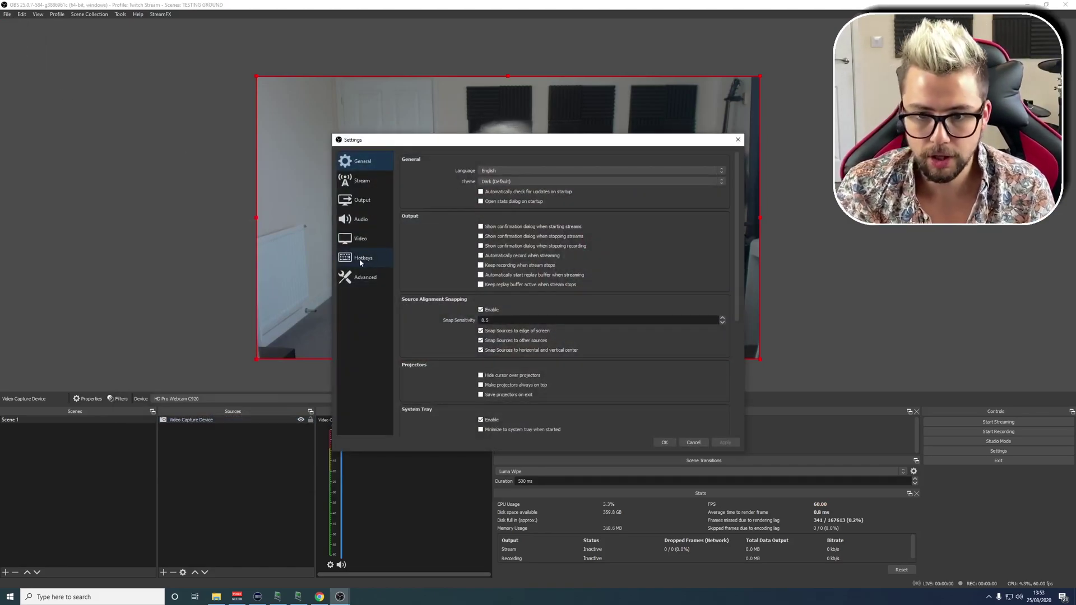
left_click(362, 261)
scroll(481, 226, "down", 5)
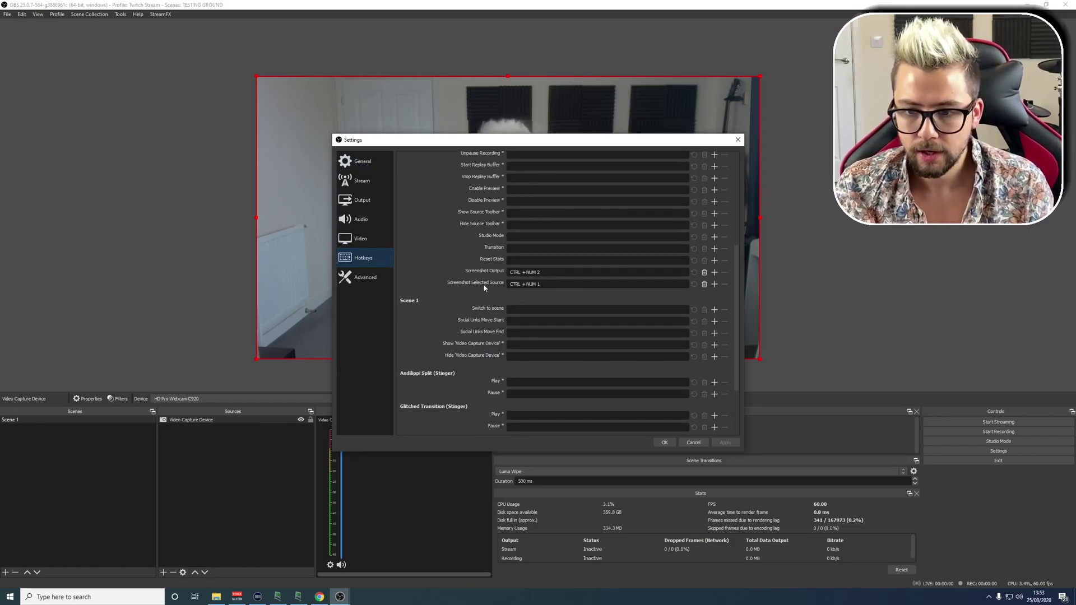
scroll(483, 288, "down", 1)
scroll(485, 288, "down", 1)
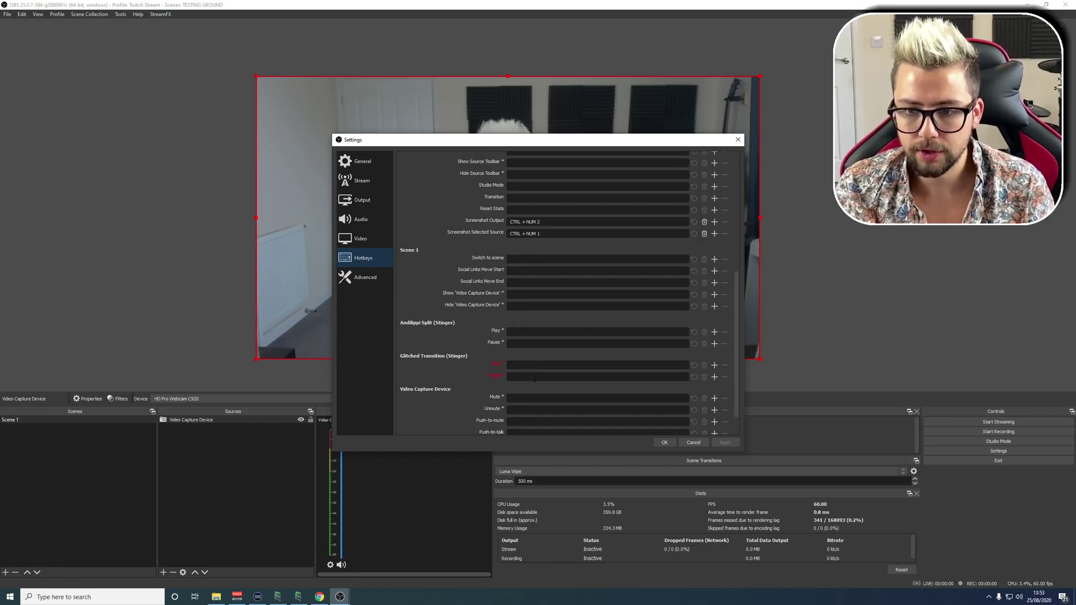
scroll(534, 379, "down", 1)
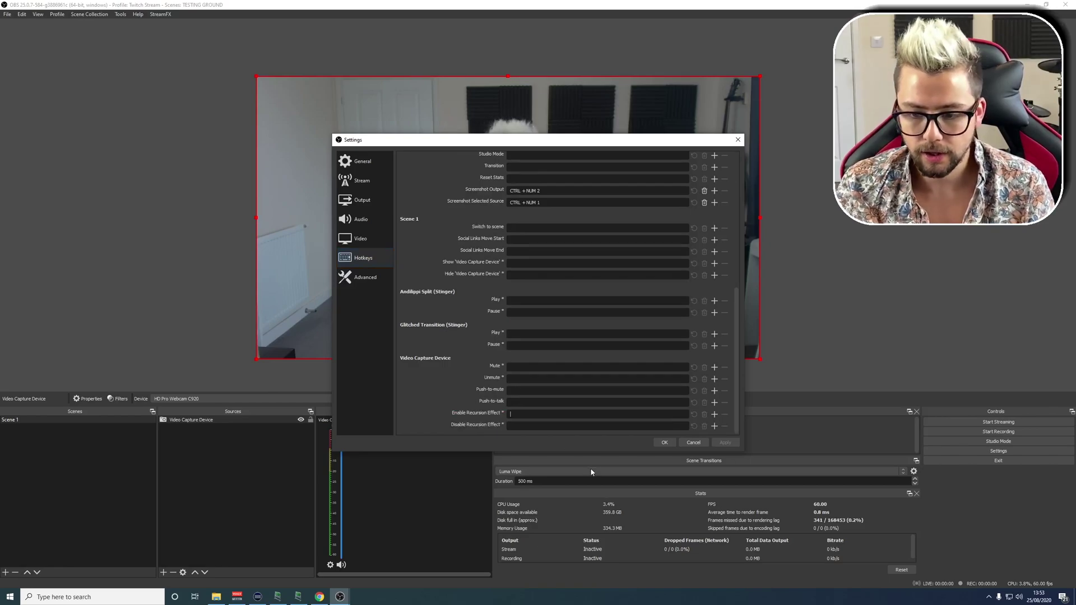
key("ctrl+KP_2")
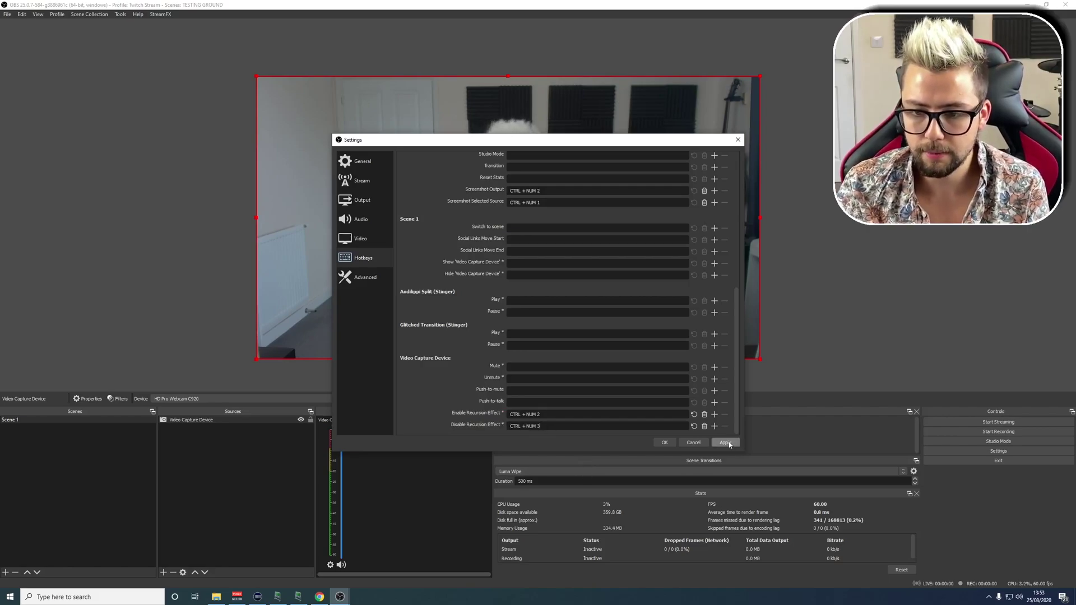
left_click(666, 442)
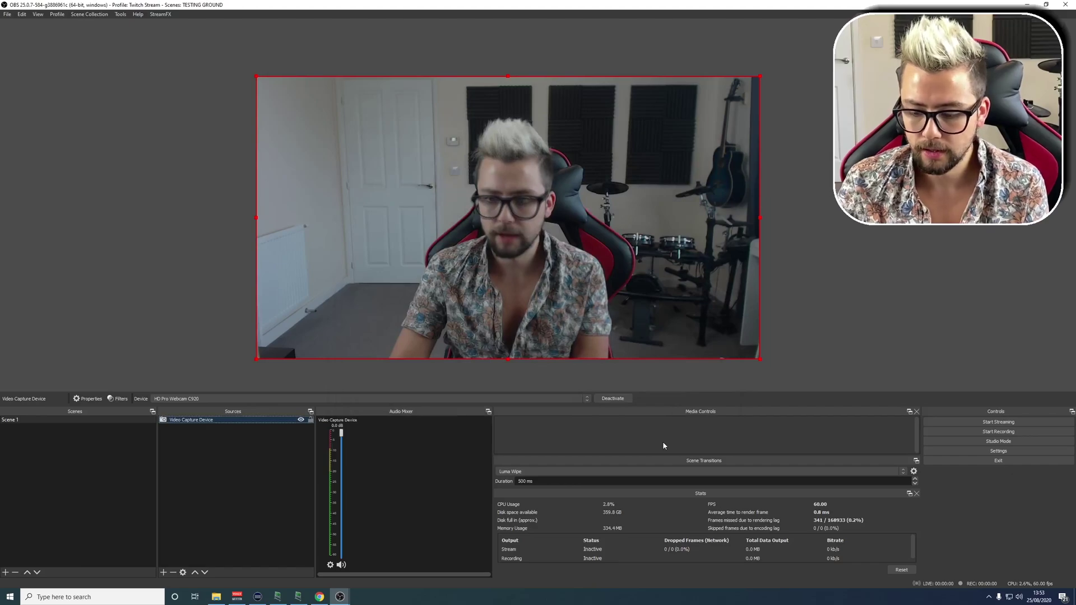
key("ctrl+KP_2")
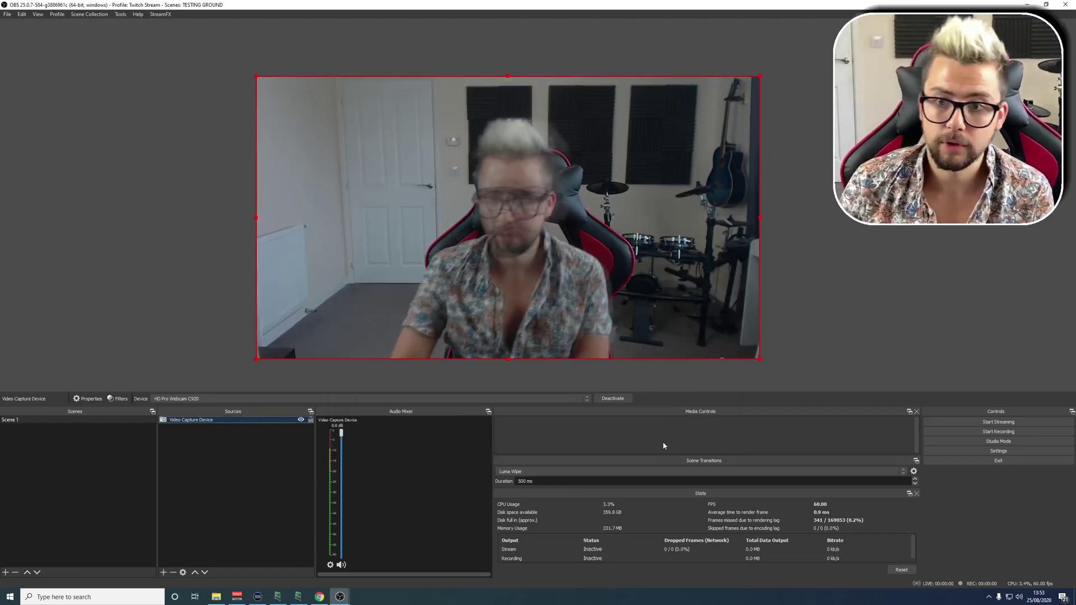